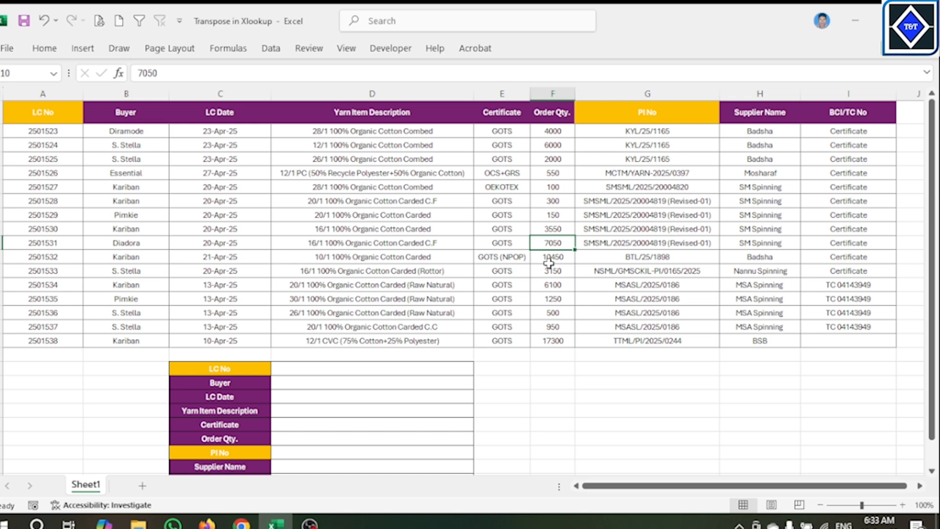
scroll(558, 345, down, 1)
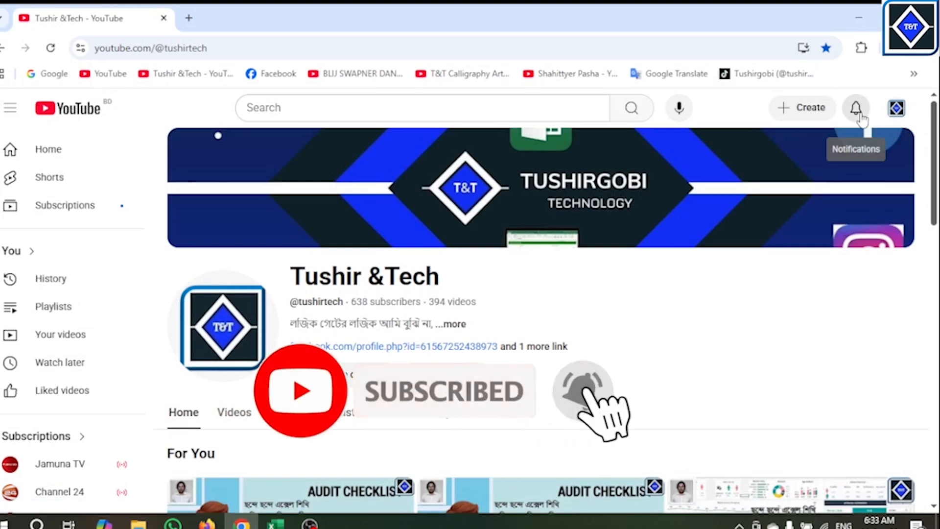
scroll(646, 314, down, 4)
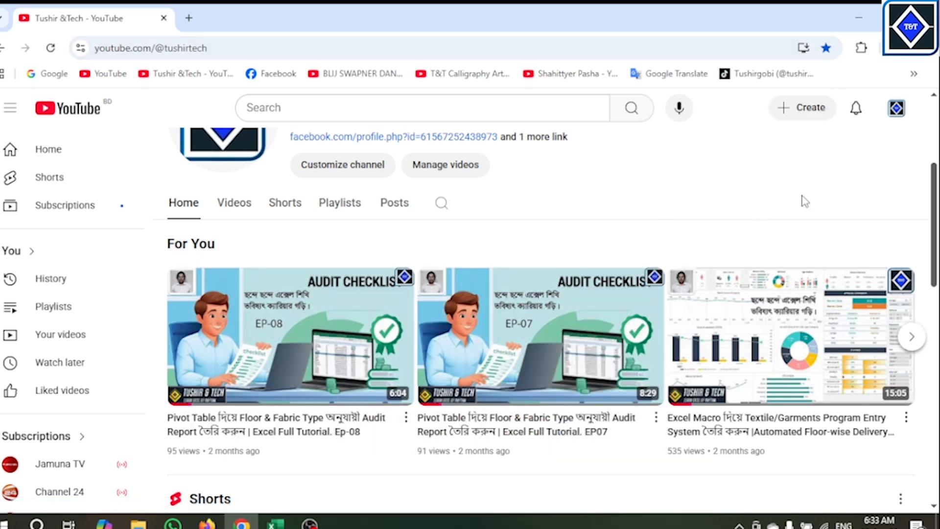
scroll(697, 221, up, 4)
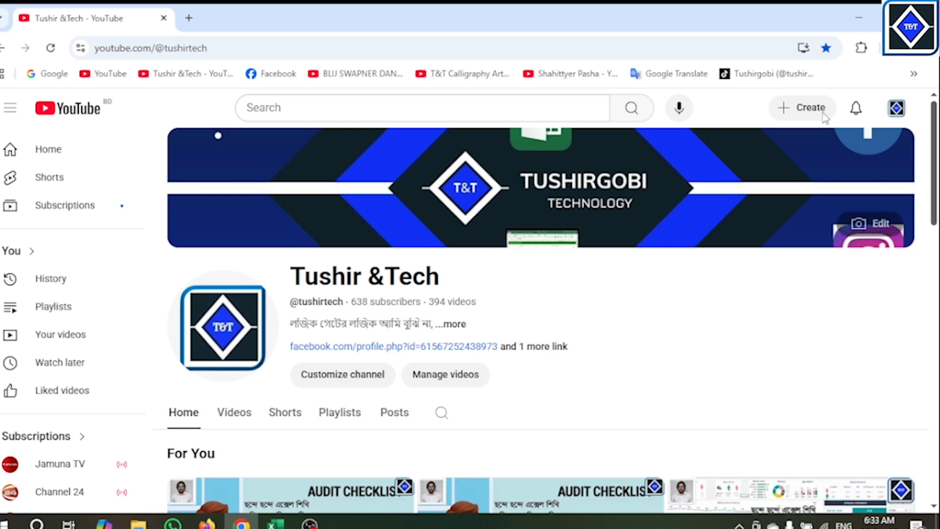
click(859, 18)
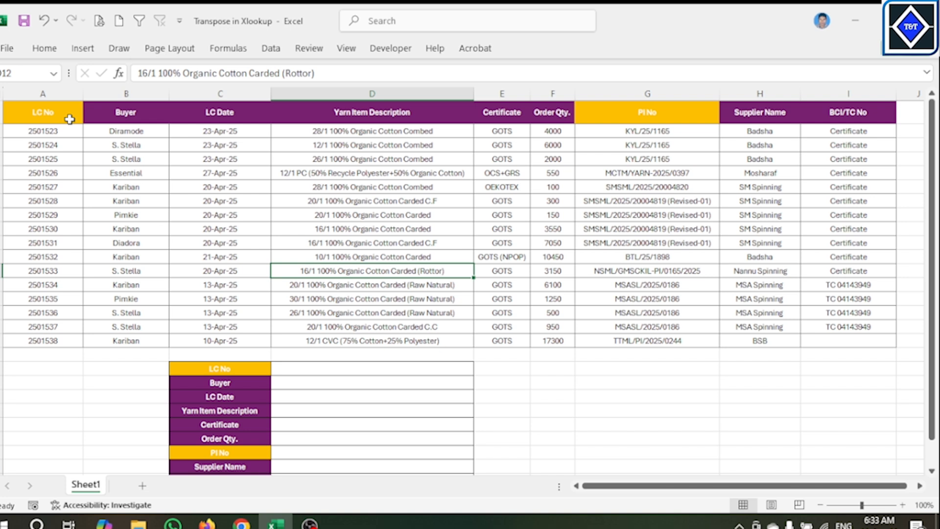
- Examine the header row of the yarn order table, from LC No across to BCI/TC No
click(68, 118)
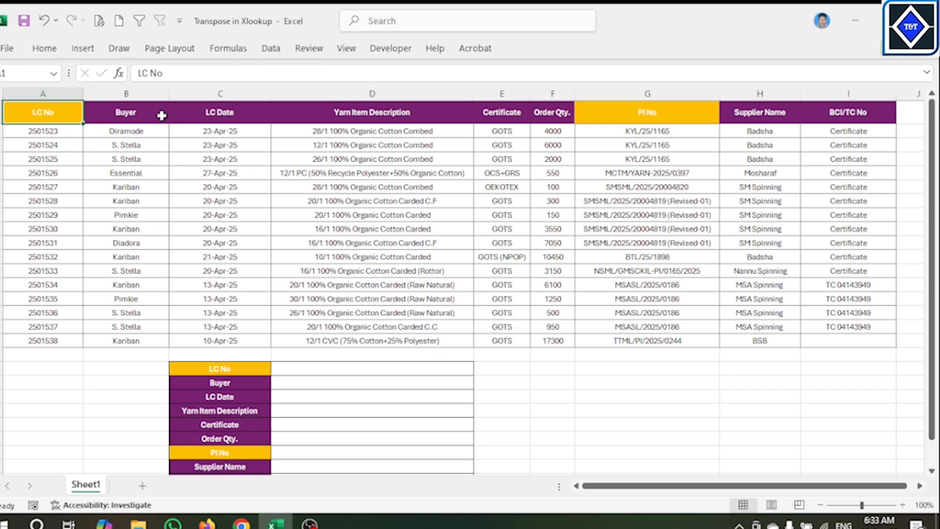
click(142, 115)
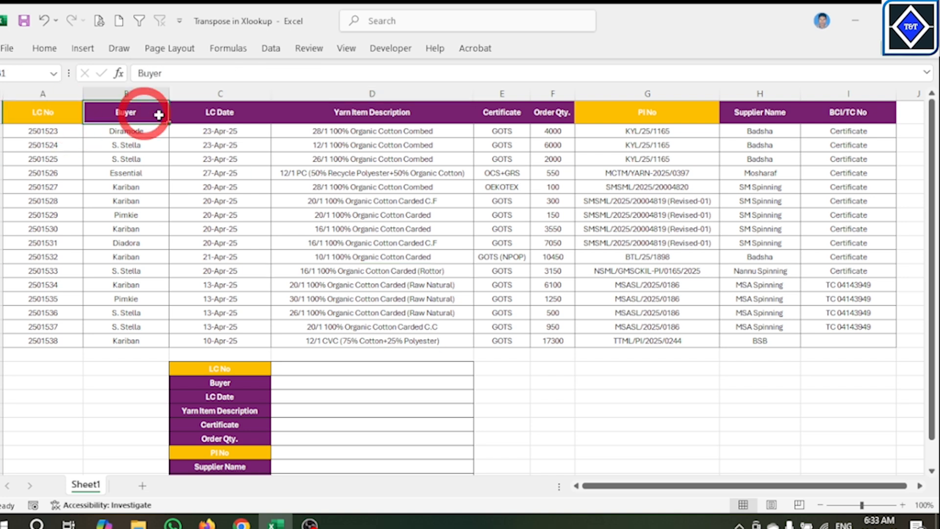
click(237, 116)
click(350, 116)
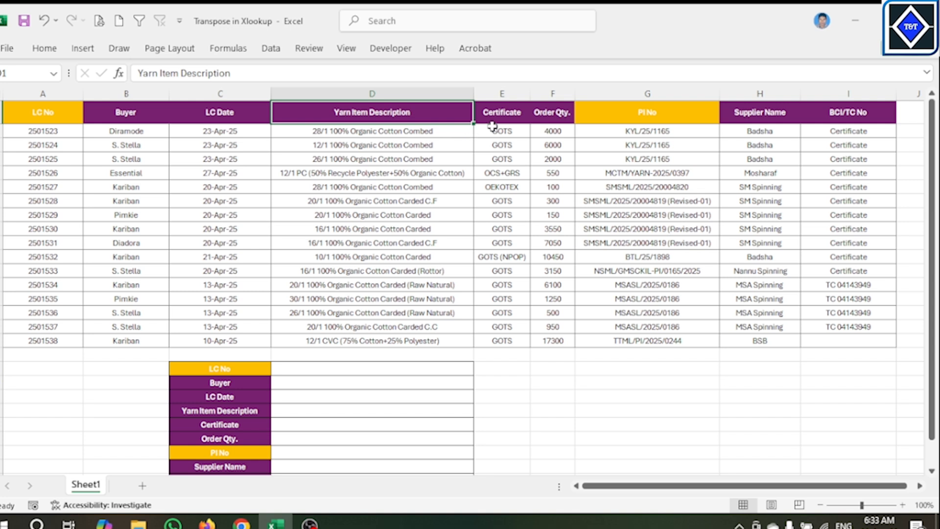
click(507, 118)
click(548, 118)
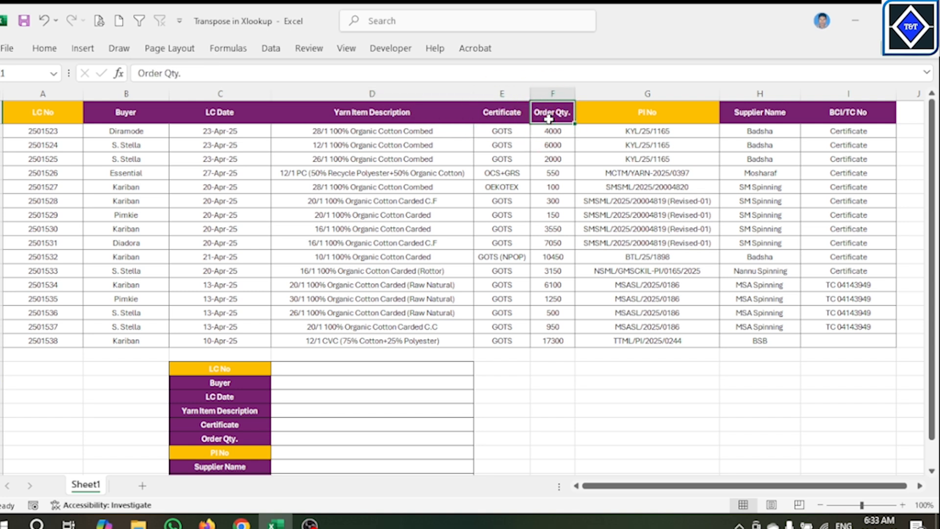
click(676, 112)
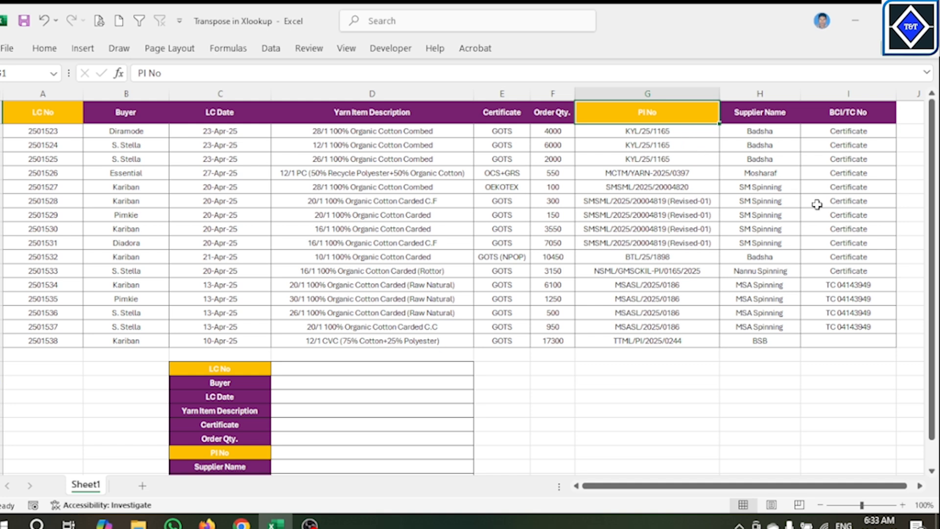
click(634, 230)
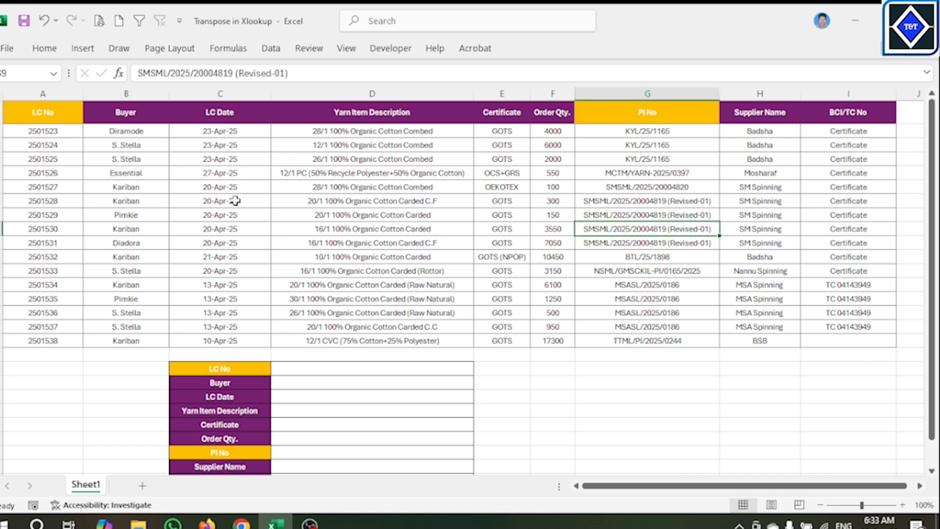
drag(56, 117, 867, 108)
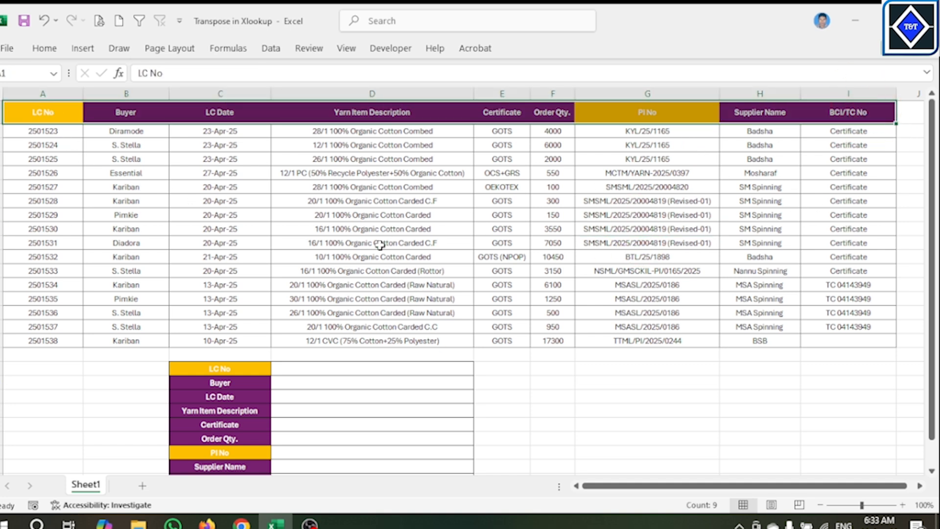
- Examine the empty vertical lookup form below the data table, from LC No down to BCI/TC No
drag(349, 369, 346, 465)
scroll(466, 398, down, 1)
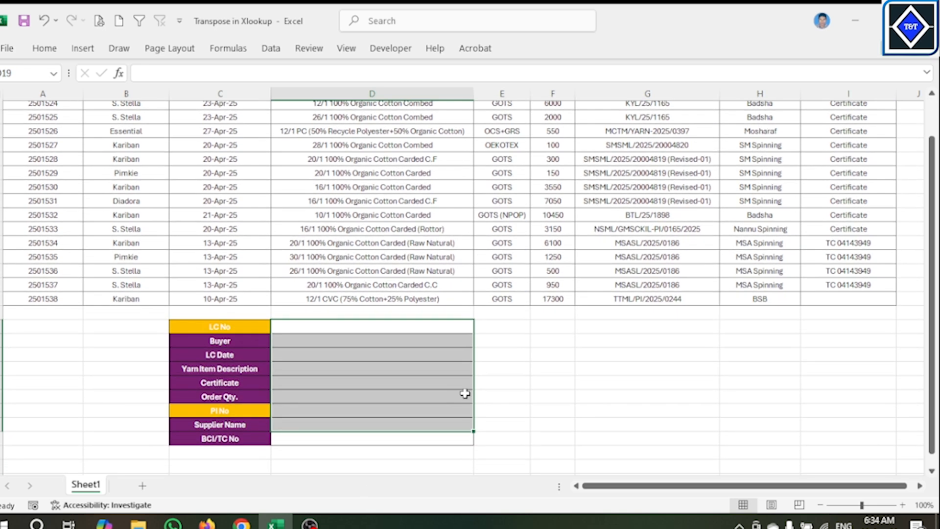
click(410, 327)
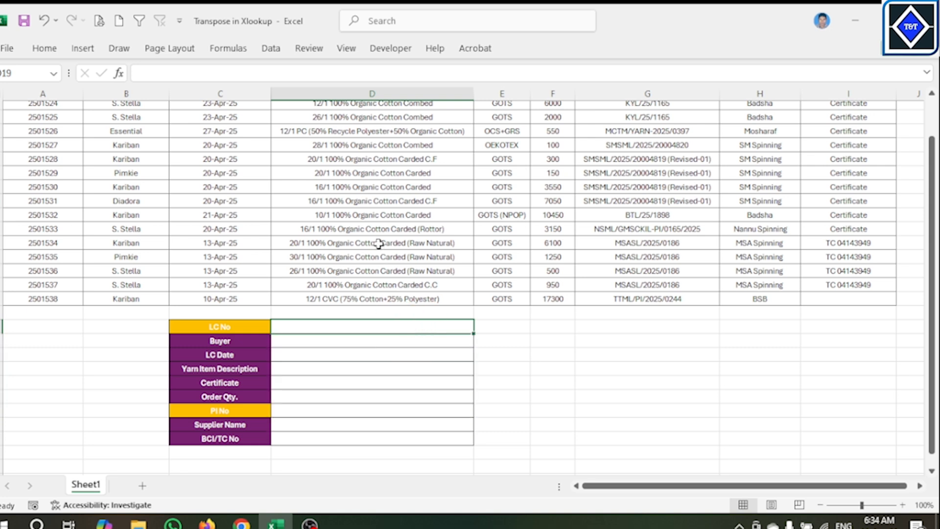
click(369, 340)
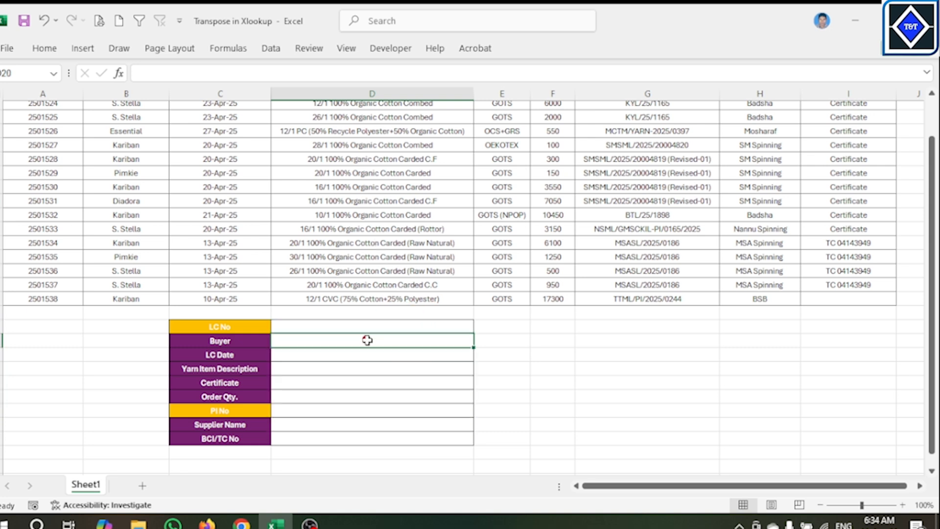
drag(404, 326, 397, 434)
click(521, 400)
scroll(522, 400, down, 1)
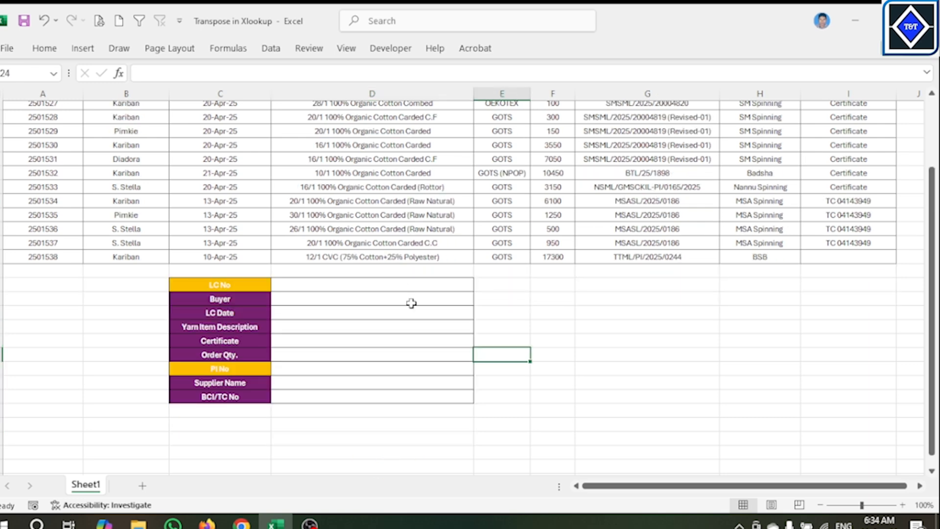
click(396, 280)
click(402, 296)
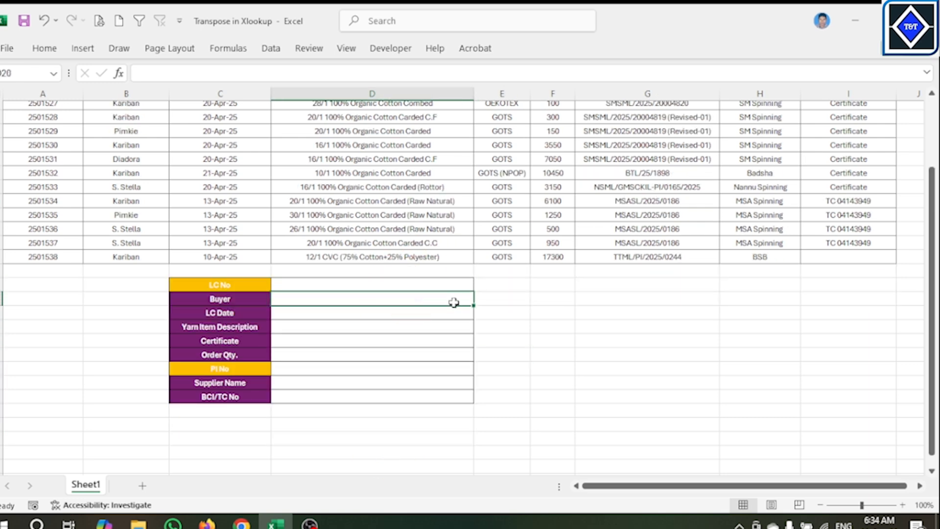
scroll(454, 303, up, 2)
drag(59, 118, 925, 88)
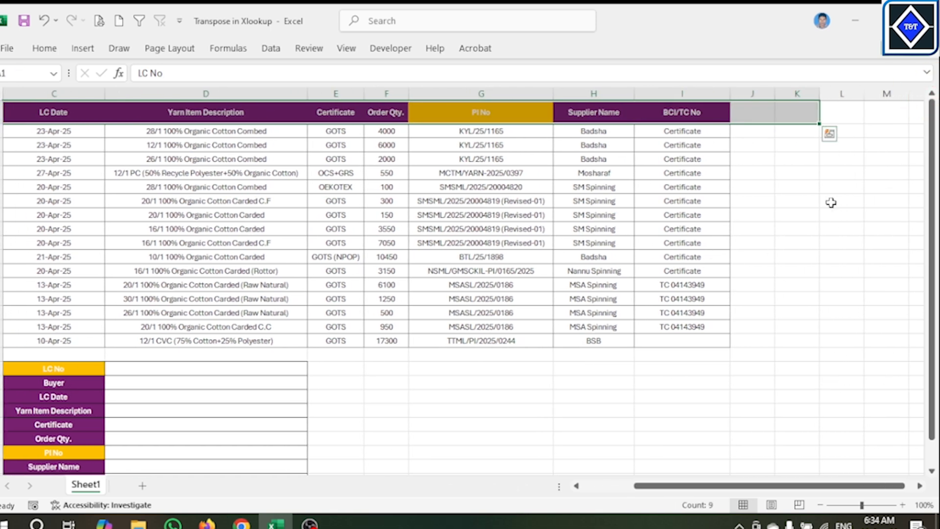
drag(793, 486, 668, 492)
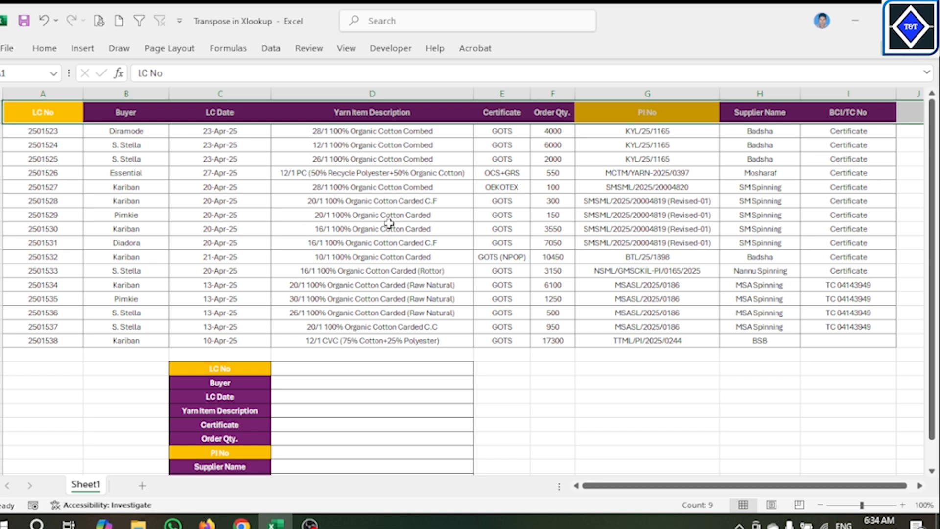
click(398, 271)
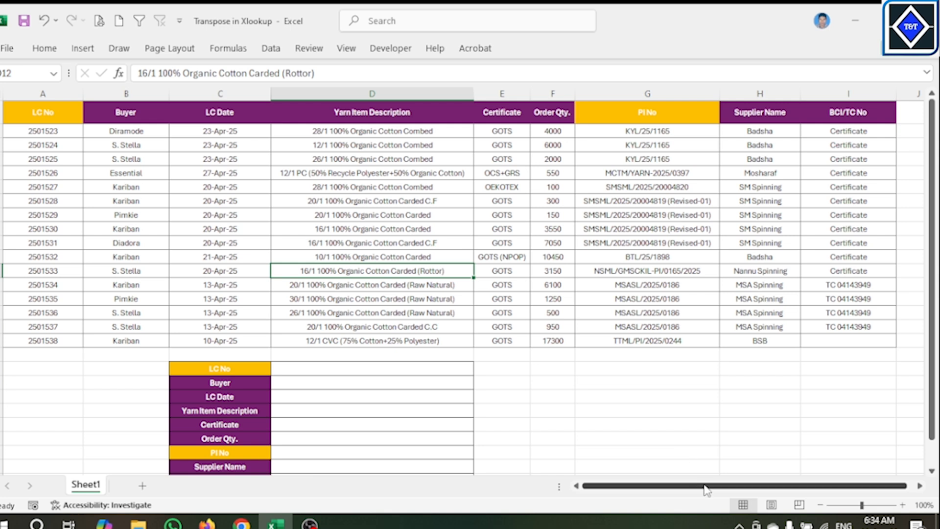
drag(704, 490, 594, 490)
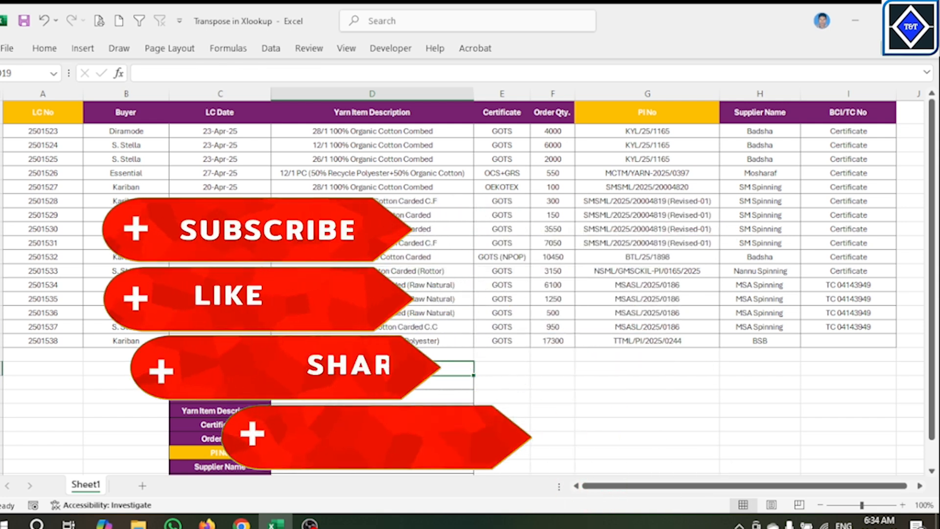
- Copy the LC number from cell A4 into the lookup form's LC No cell, D19
click(401, 373)
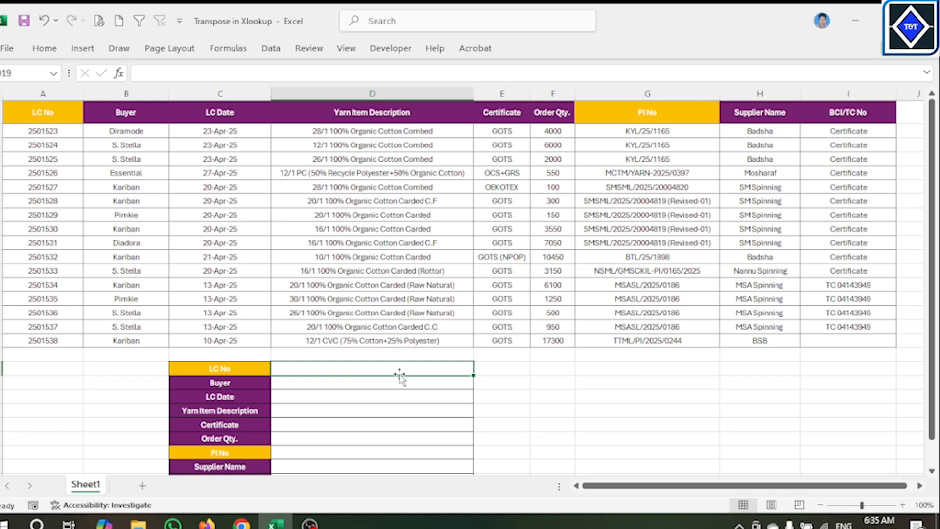
click(376, 384)
click(414, 368)
click(43, 158)
right_click(45, 157)
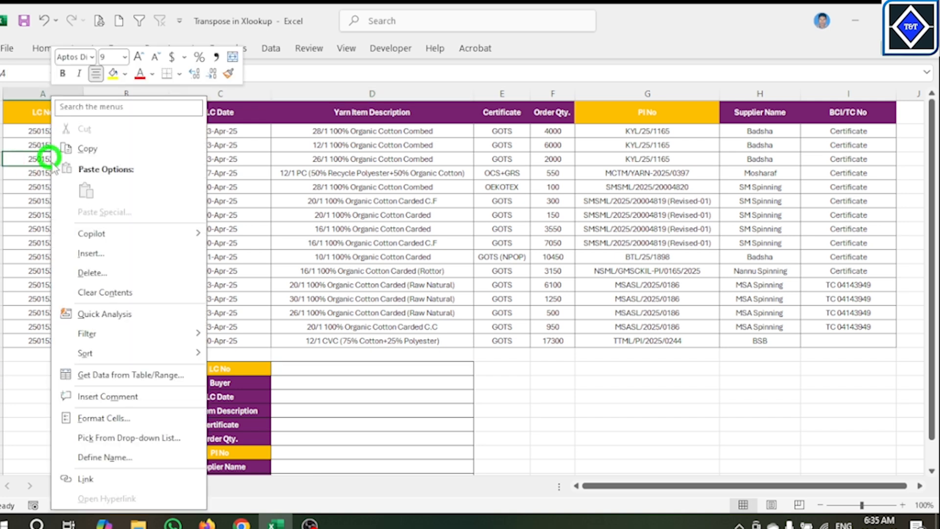
click(93, 147)
click(390, 369)
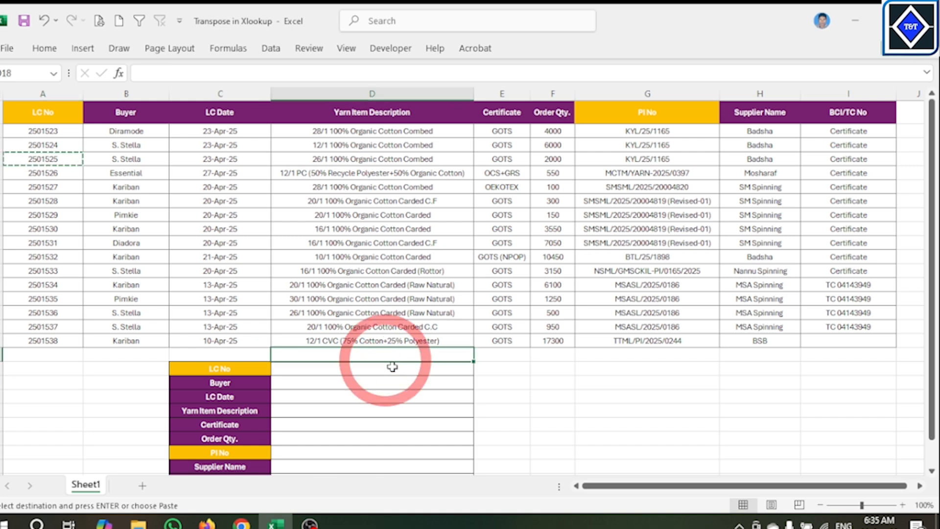
right_click(397, 375)
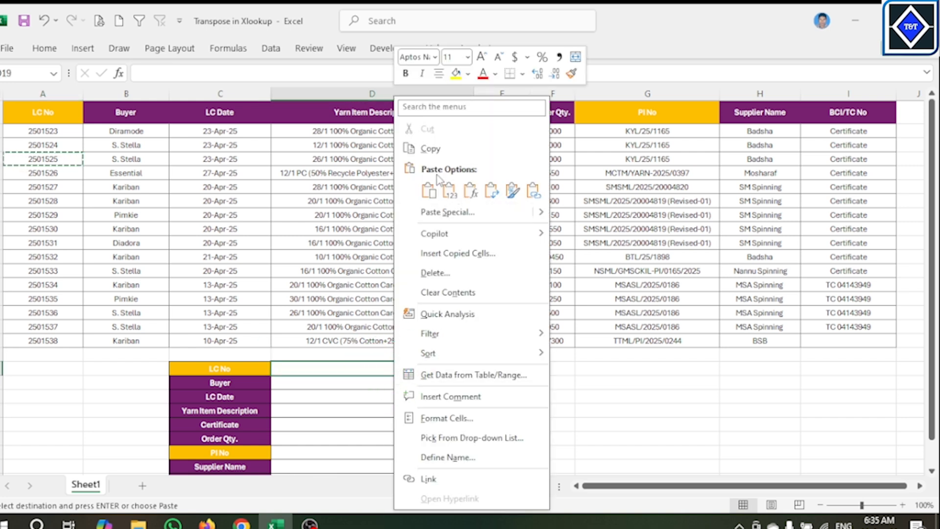
click(429, 190)
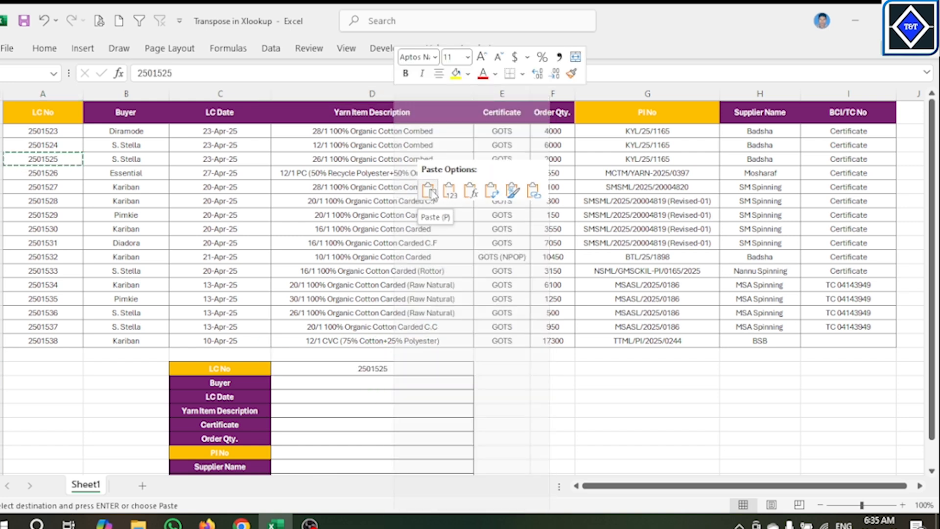
- Enter =TRANSPOSE(XLOOKUP(D19,A1:A17,B1:I17)) in the lookup form's Buyer cell, D20, to fill the fields below
click(376, 383)
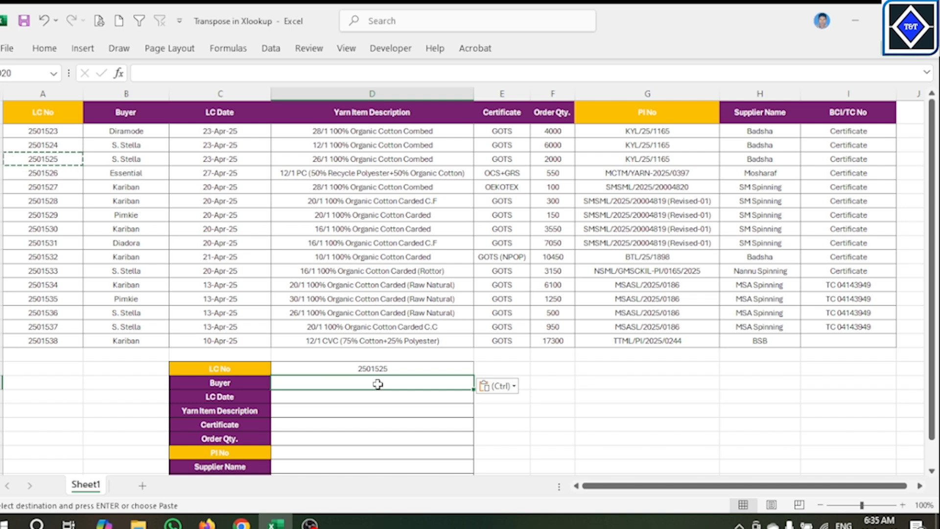
text(=tr)
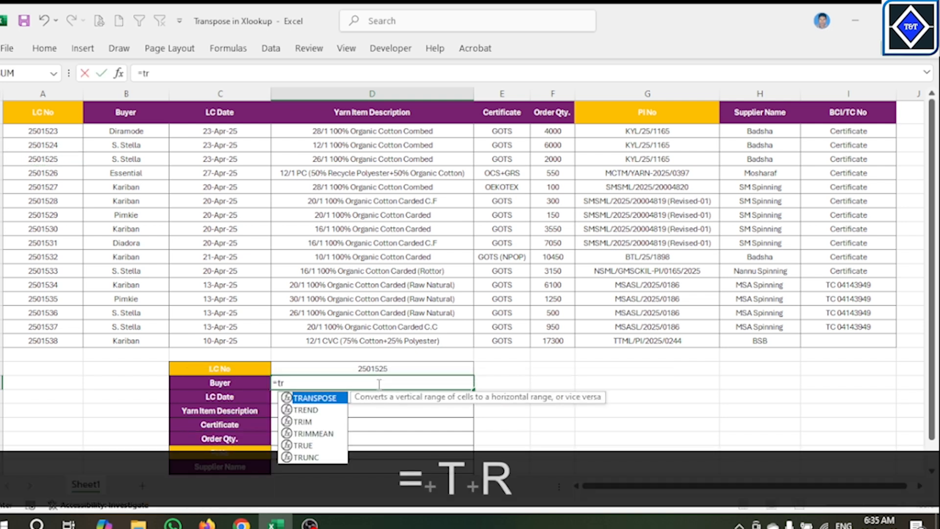
key(Tab)
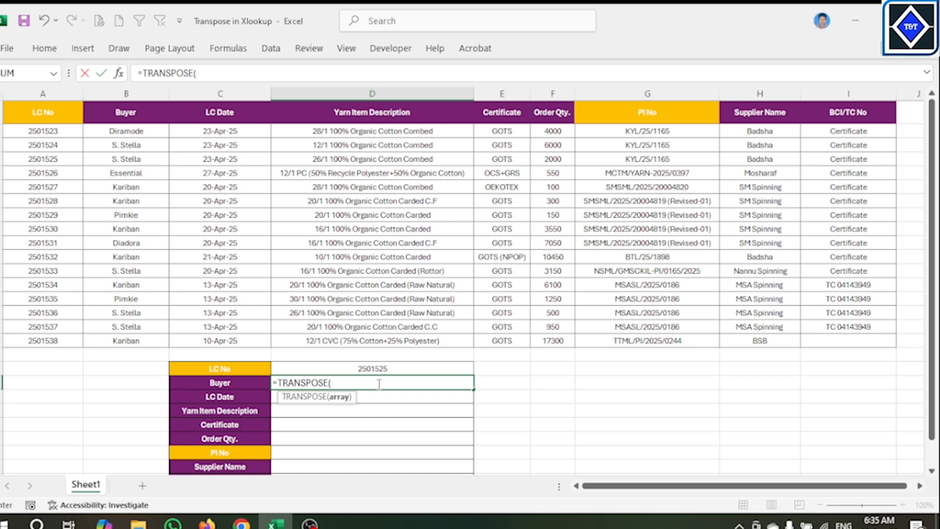
text(xl)
key(Tab)
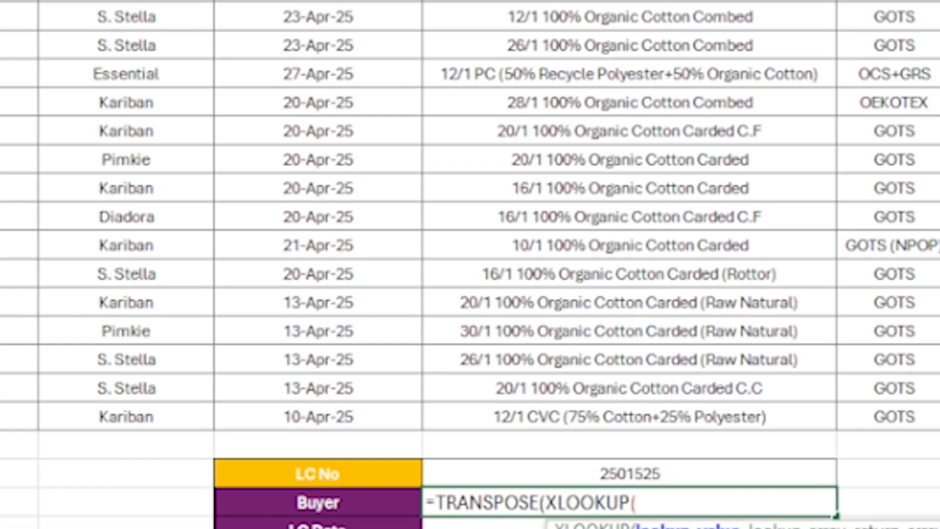
click(658, 473)
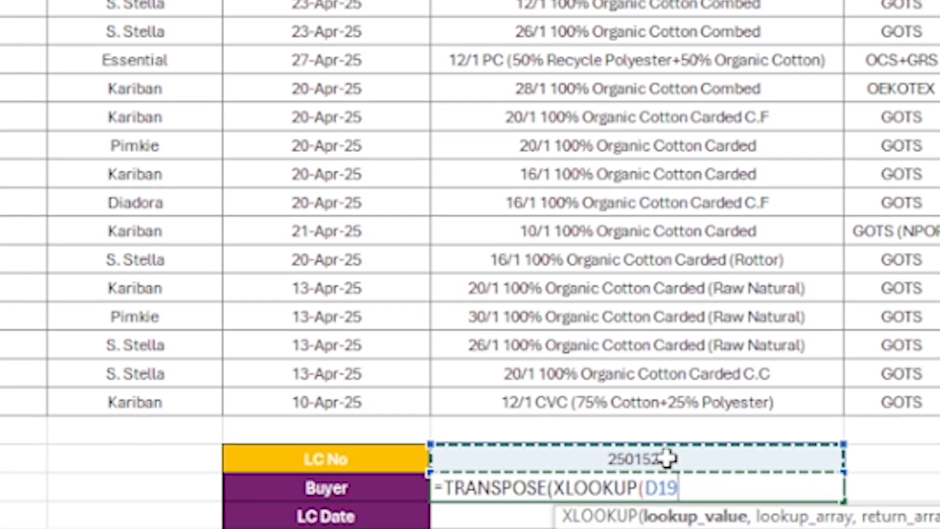
text(,)
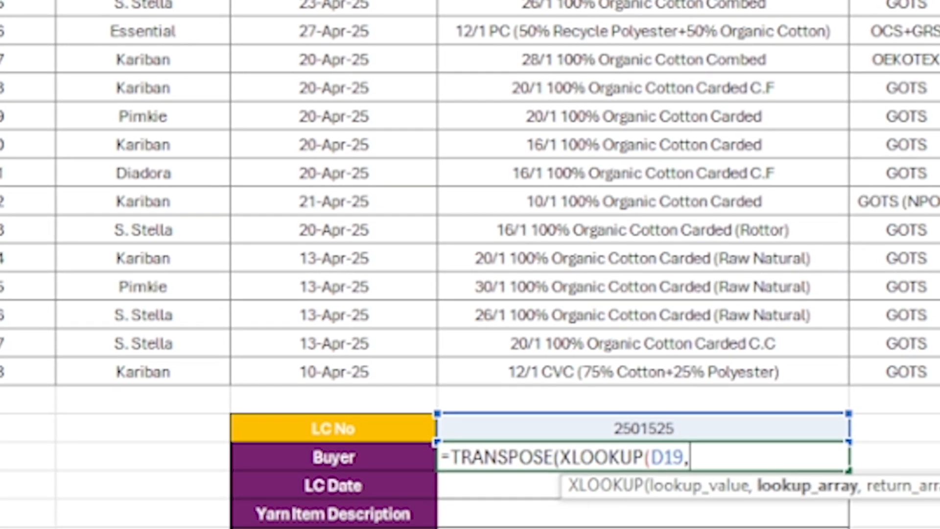
drag(27, 0, 12, 346)
text(,)
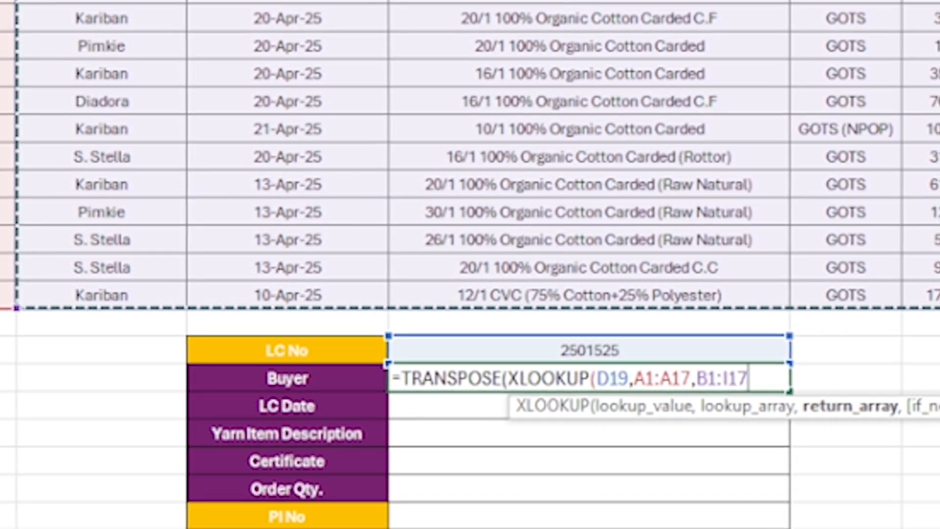
text()))
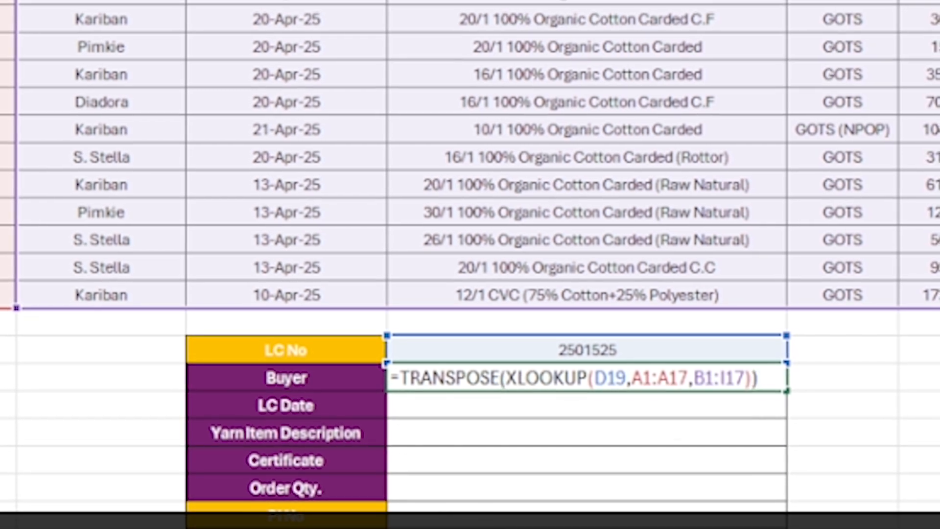
key(Return)
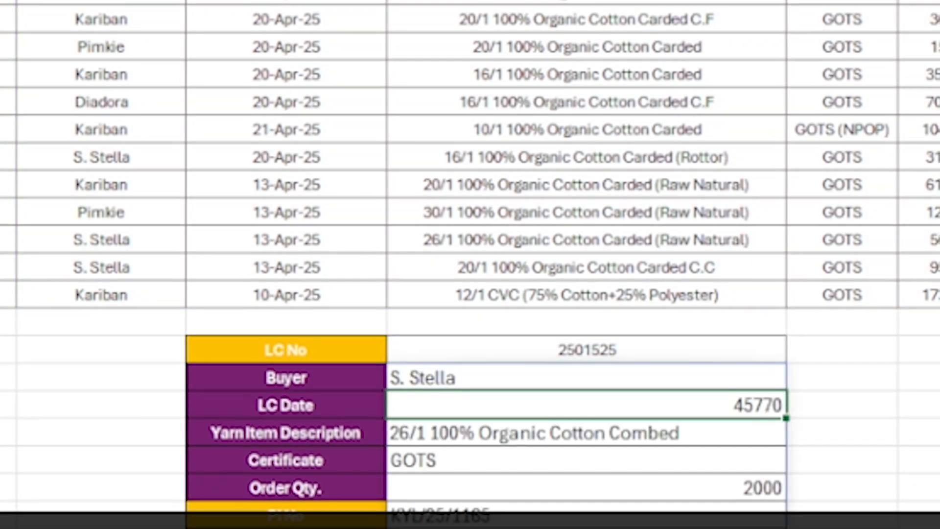
scroll(470, 264, down, 2)
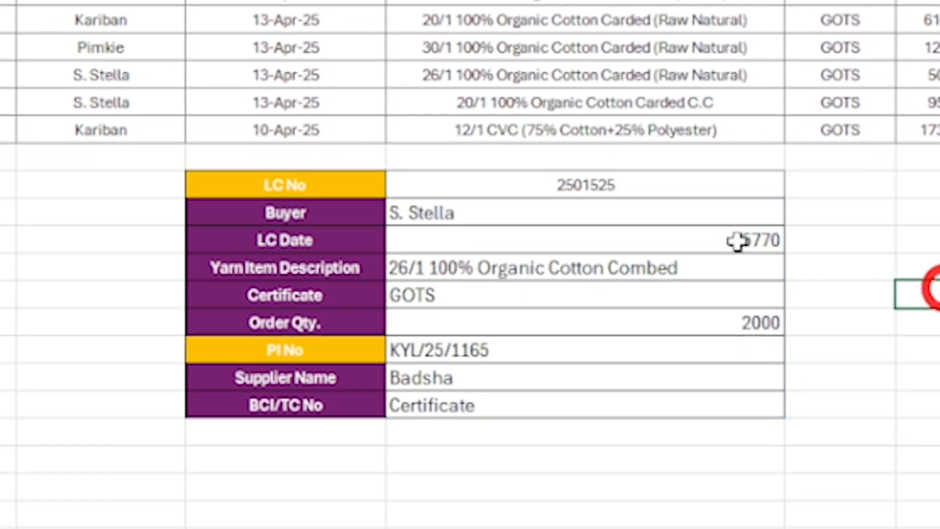
- Center the values horizontally in the lookup form's value cells, D19:D27, from LC No down to BCI/TC No
drag(660, 187, 661, 401)
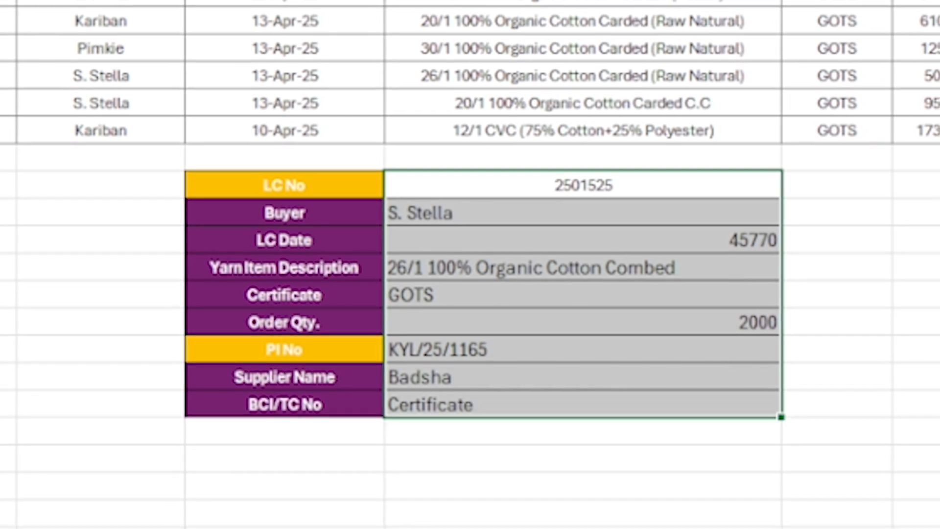
key(alt+h)
key(a)
key(c)
key(alt+h)
key(a)
key(c)
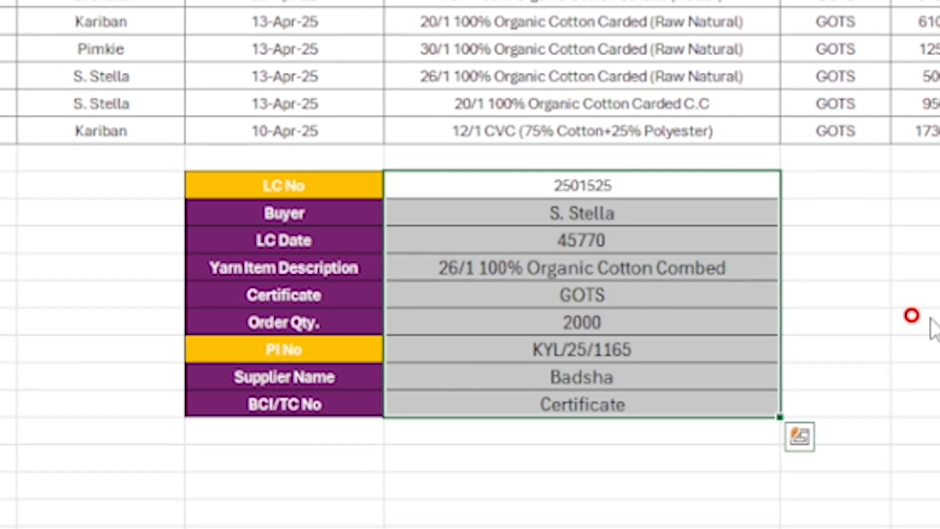
click(650, 247)
click(706, 272)
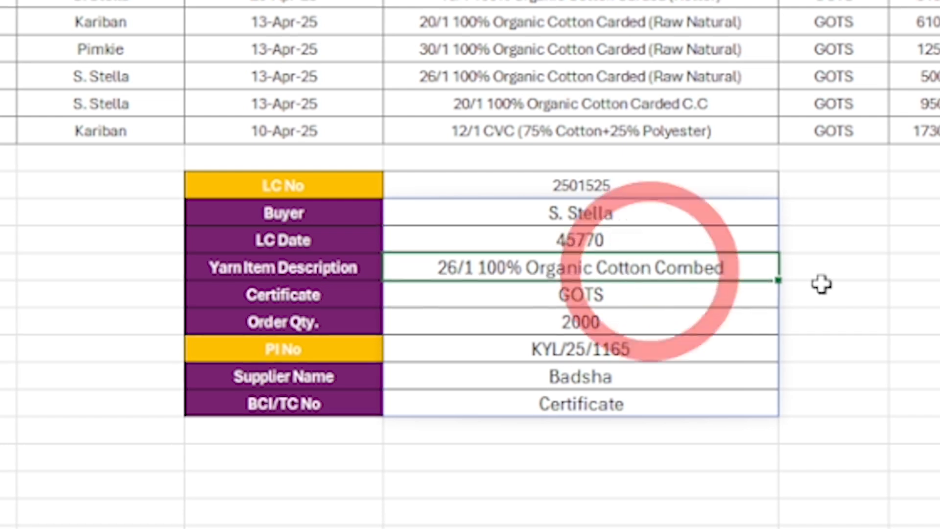
- Format the lookup form's LC Date value in D21 as a Date of type 14-Mar-12
click(655, 243)
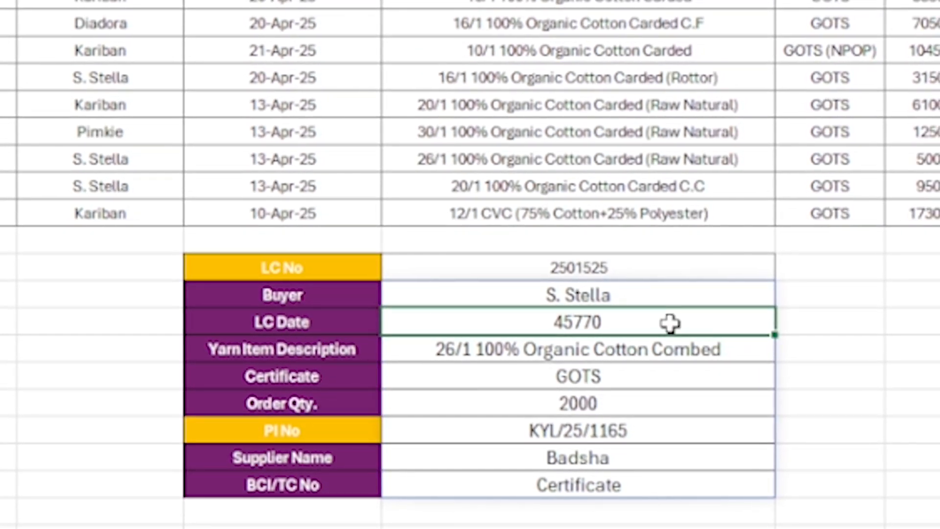
right_click(636, 321)
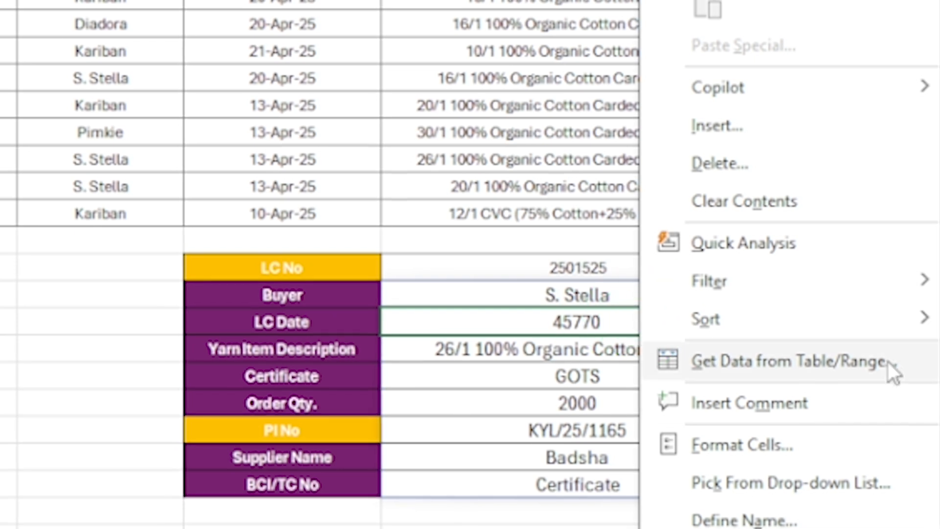
click(754, 447)
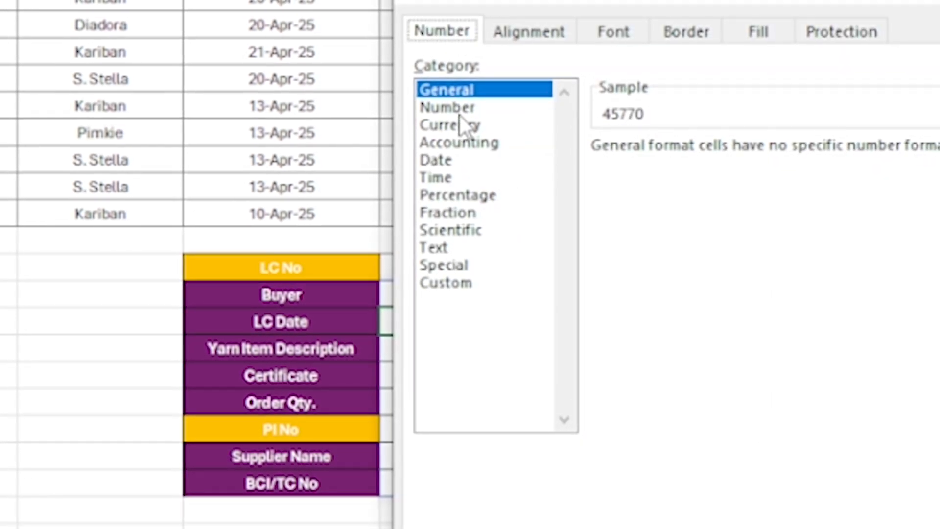
click(454, 160)
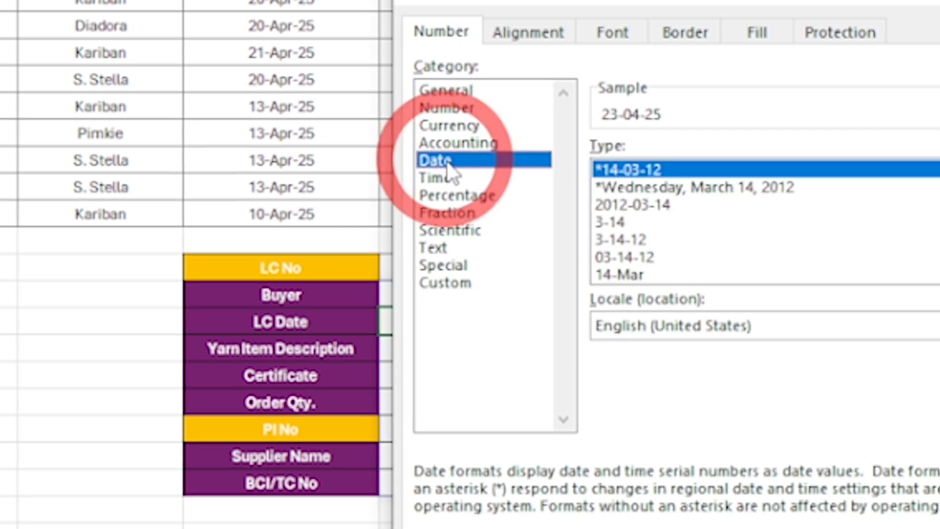
click(644, 258)
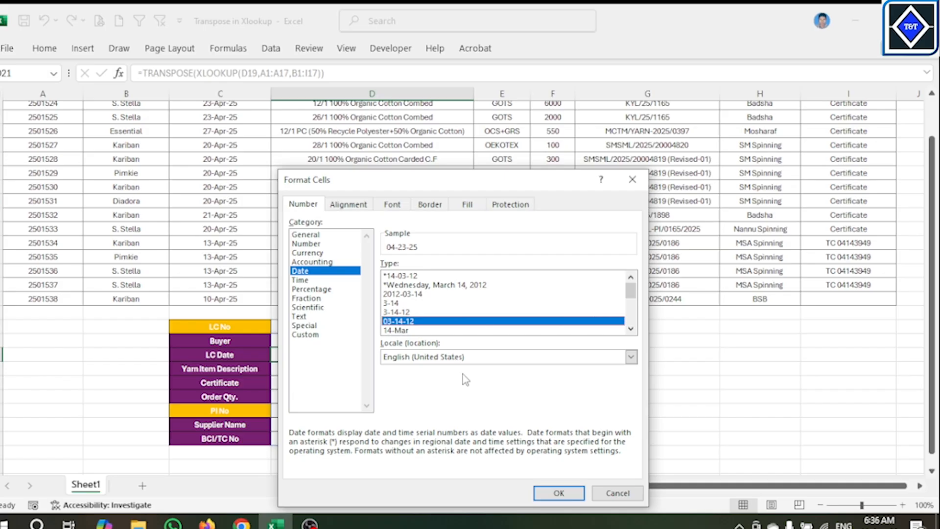
click(631, 329)
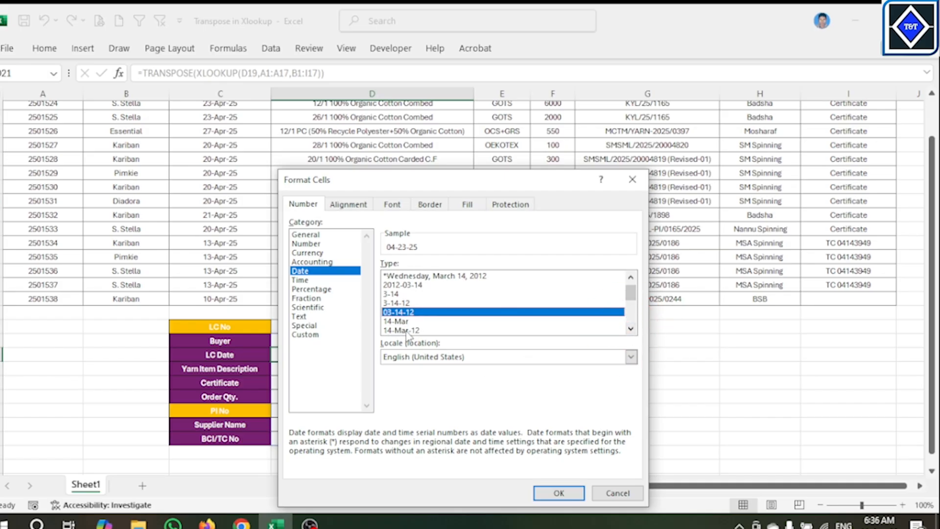
click(475, 330)
click(559, 493)
click(582, 397)
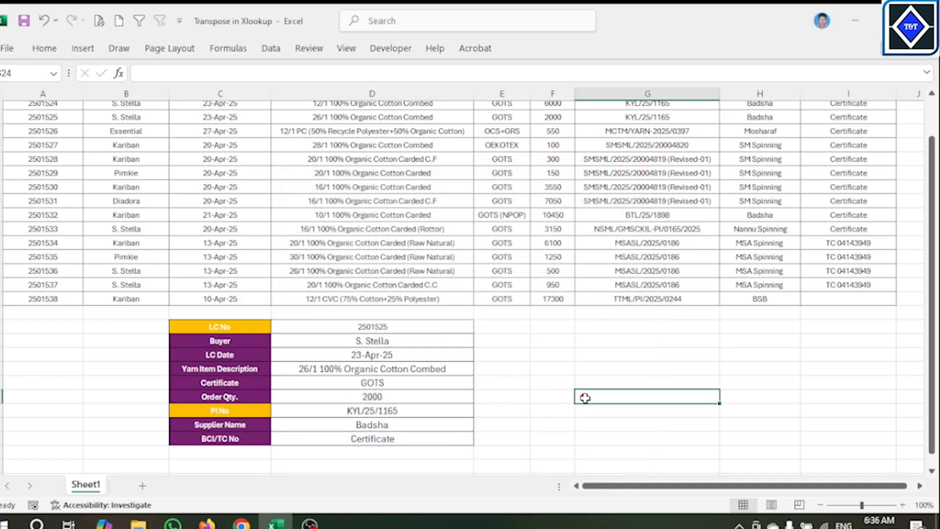
click(395, 357)
click(524, 357)
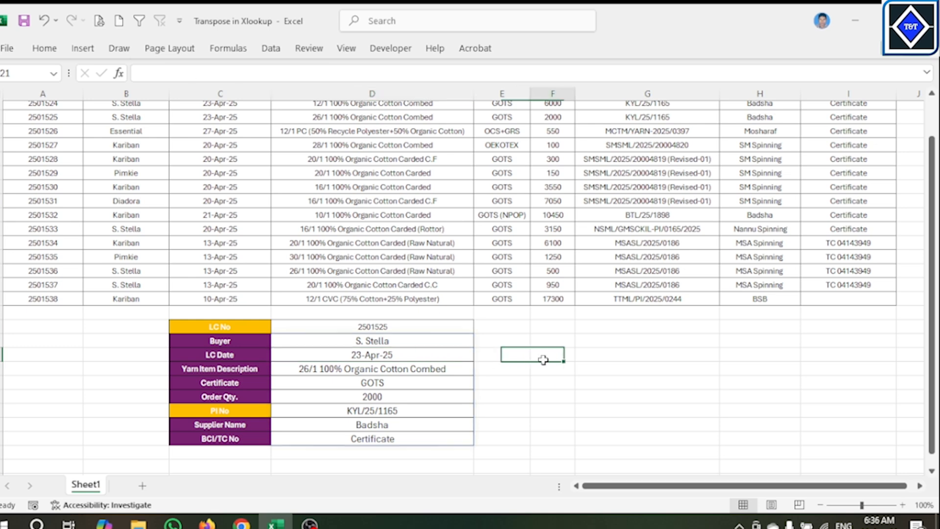
- Compare the lookup form's returned values with the matching record in row 4 of the data table, from LC No to BCI/TC No
click(395, 340)
scroll(512, 346, up, 1)
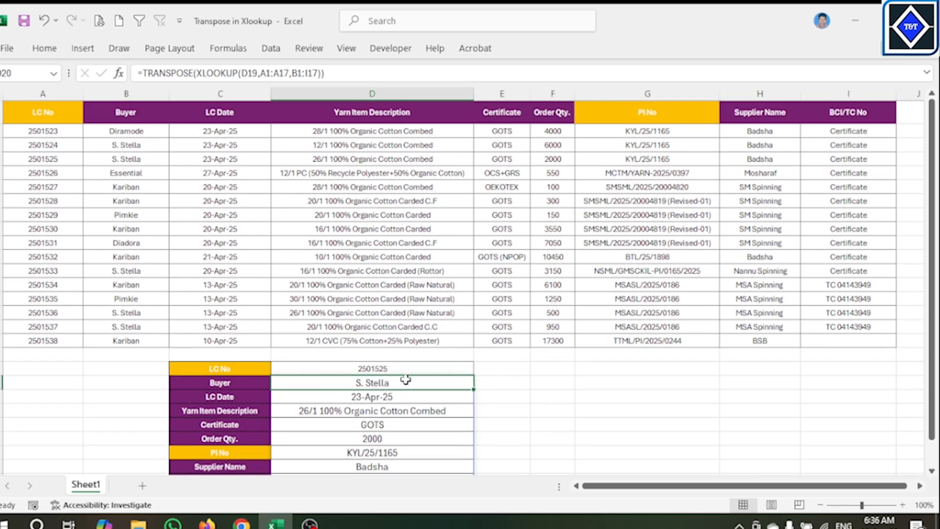
click(391, 368)
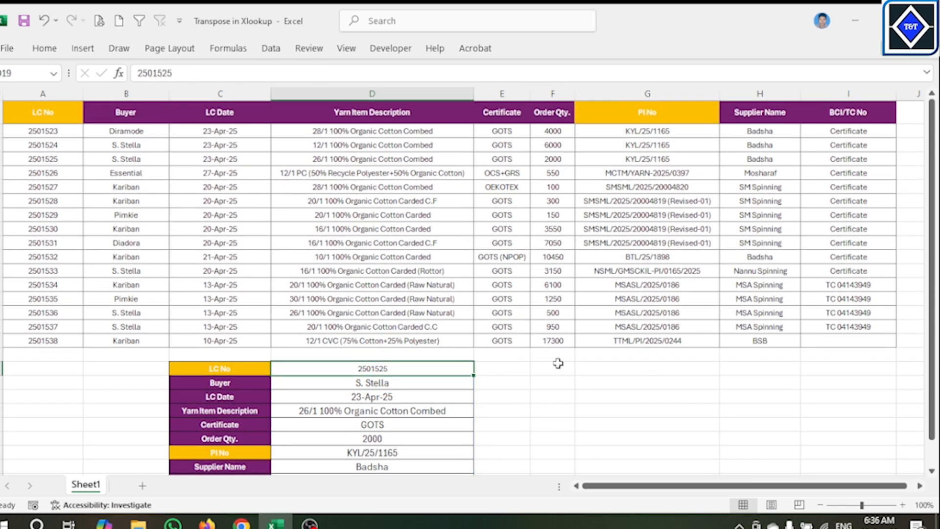
click(52, 159)
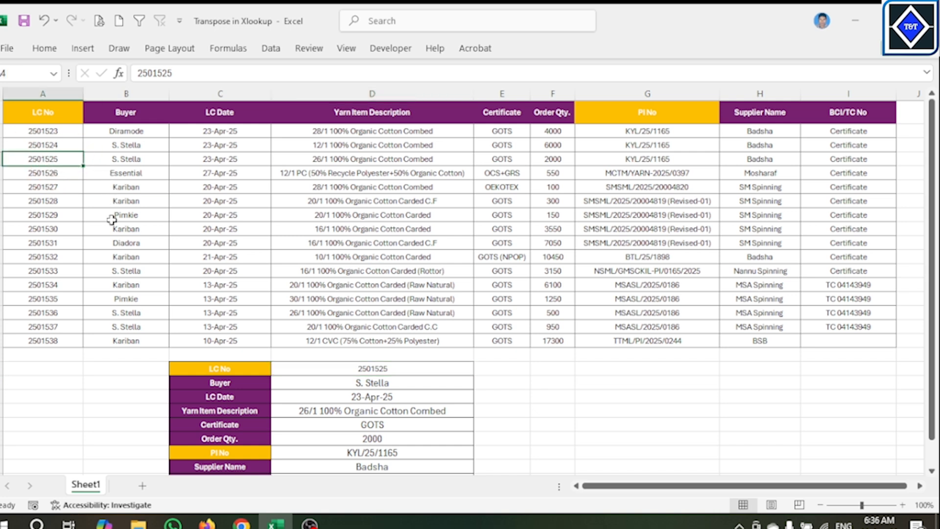
click(130, 162)
click(213, 163)
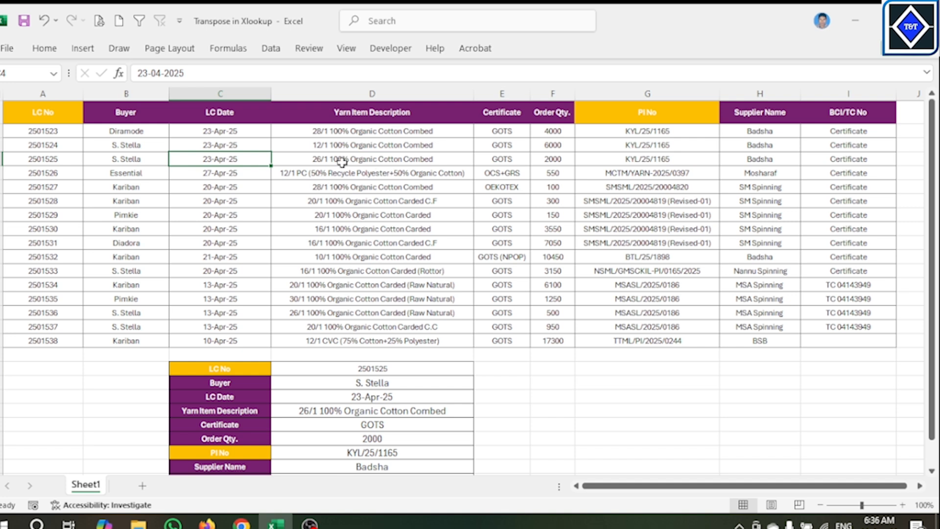
click(343, 162)
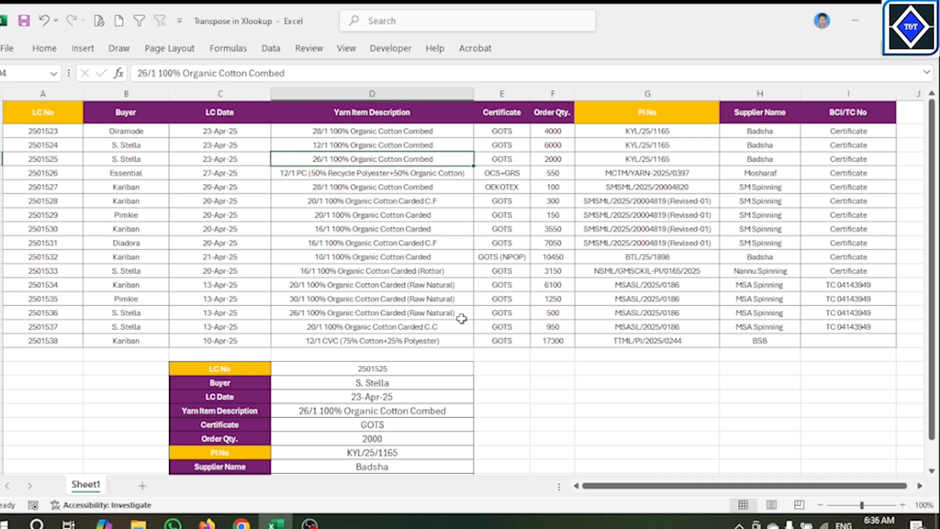
click(502, 159)
click(558, 159)
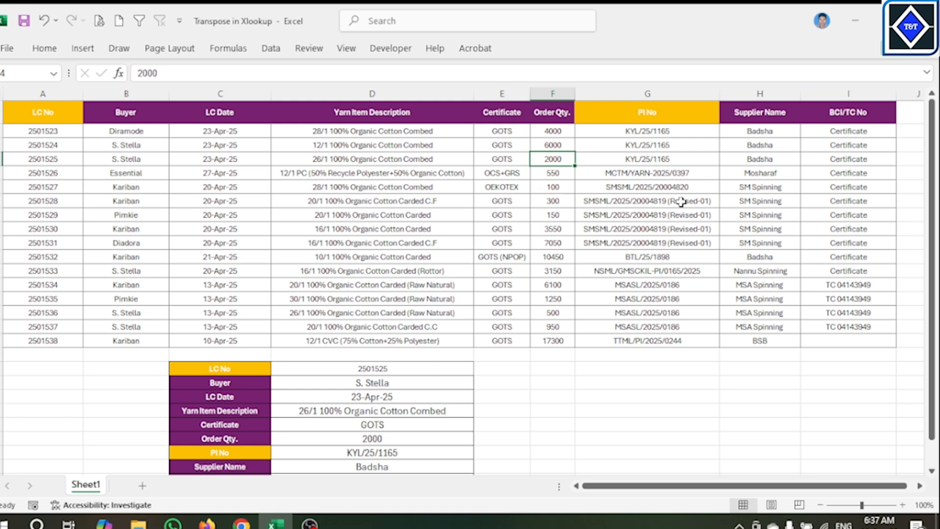
click(665, 158)
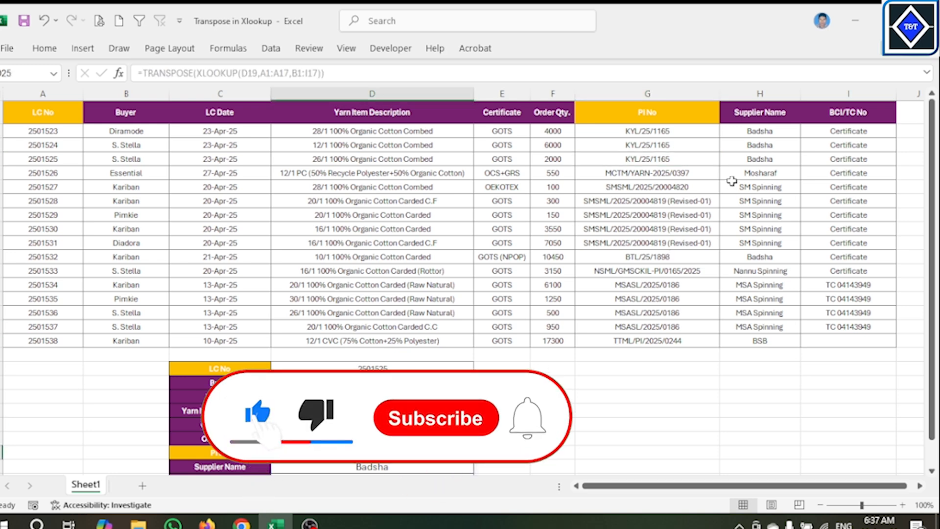
click(752, 159)
scroll(657, 304, down, 3)
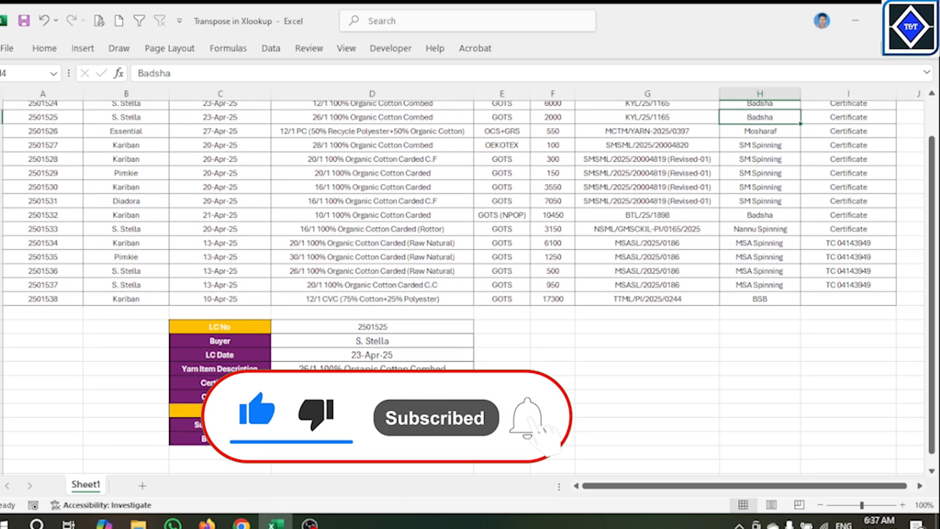
scroll(685, 284, up, 3)
click(835, 159)
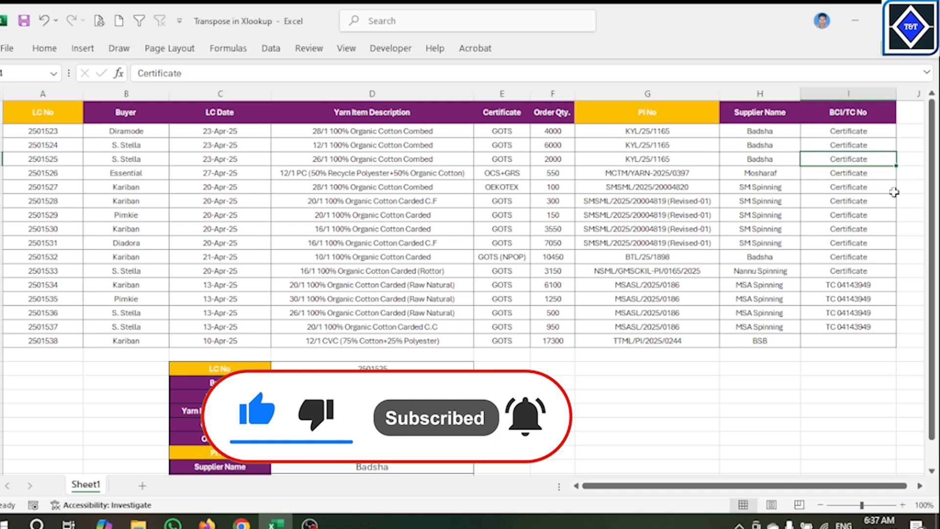
scroll(828, 225, down, 2)
click(466, 353)
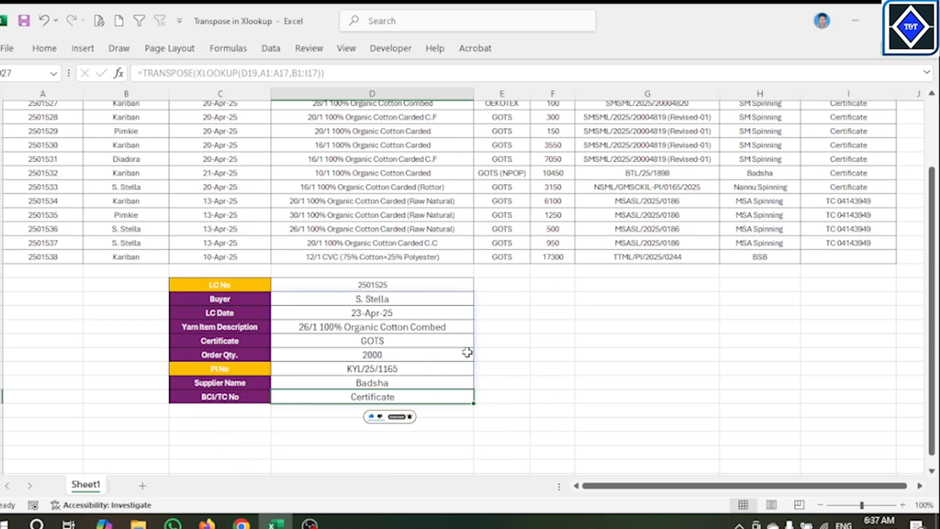
scroll(466, 348, up, 2)
click(397, 269)
click(609, 257)
click(350, 256)
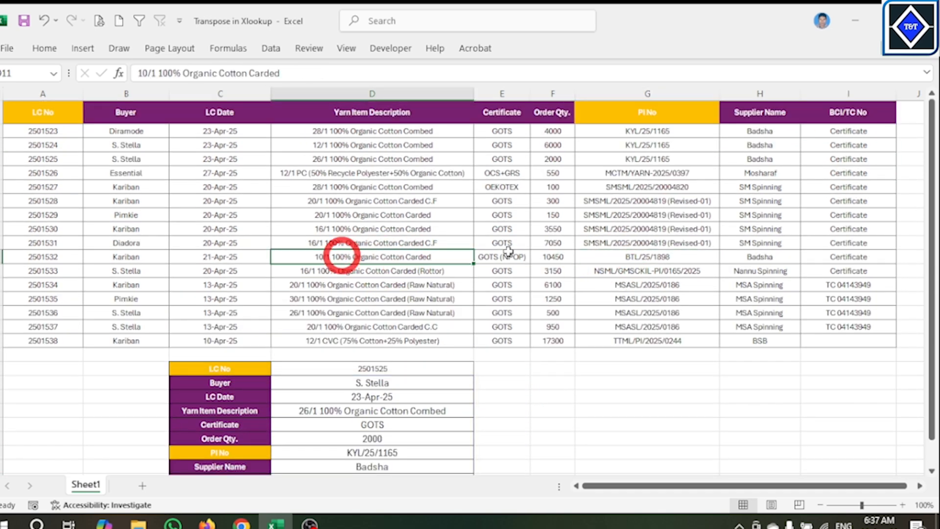
click(681, 243)
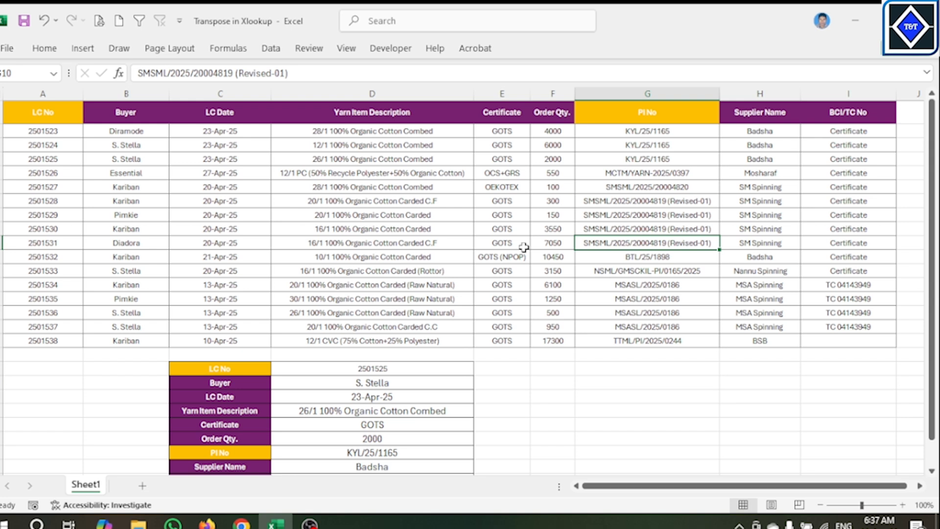
click(422, 239)
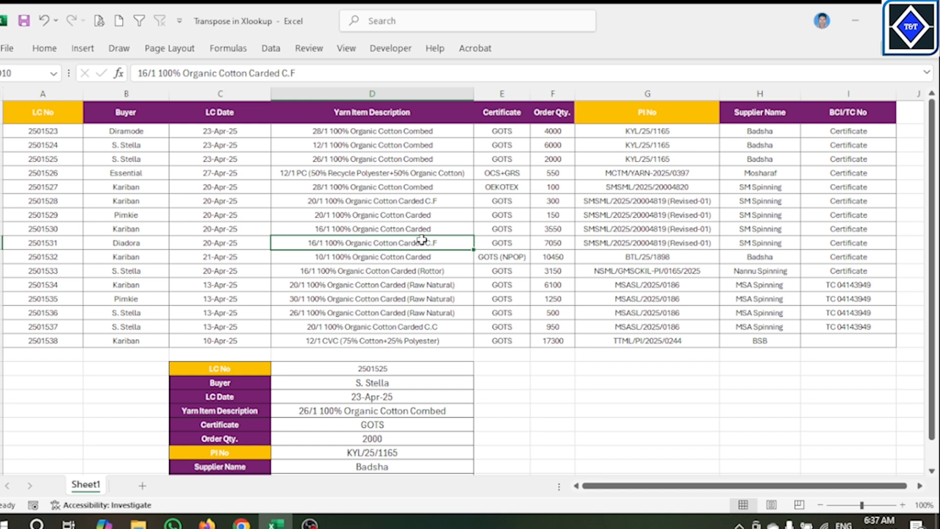
click(409, 185)
click(405, 241)
scroll(384, 250, down, 2)
scroll(378, 248, down, 1)
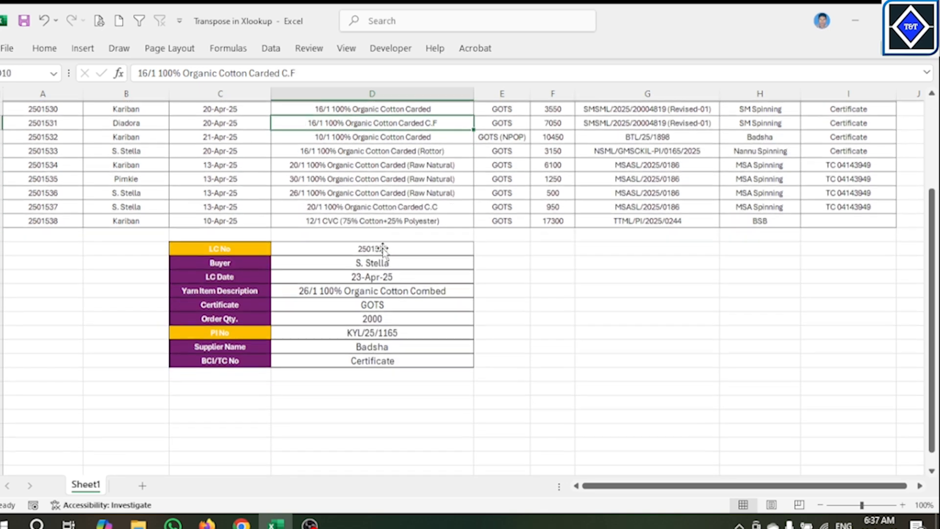
scroll(318, 331, up, 3)
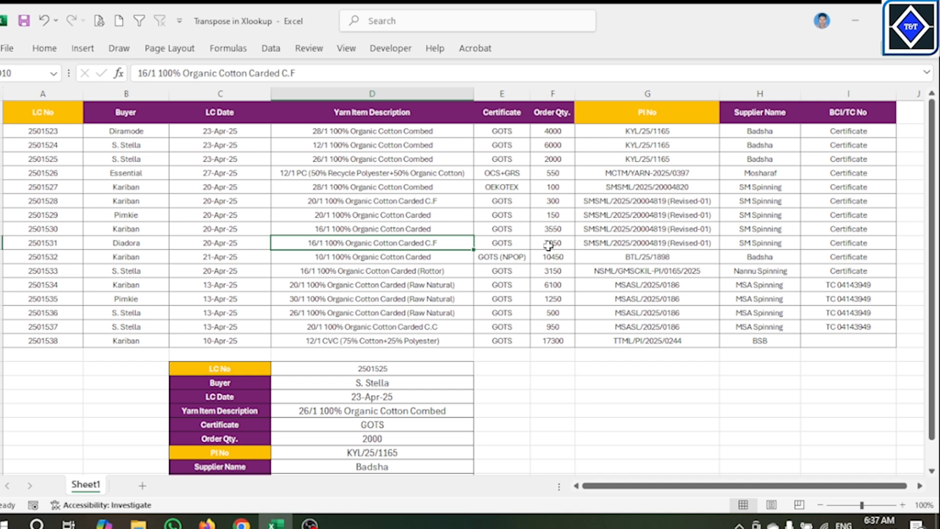
click(416, 283)
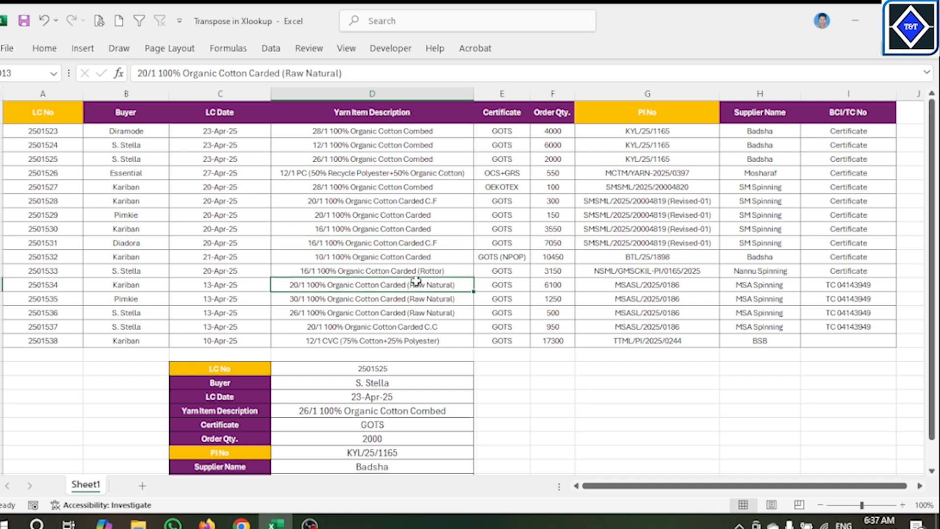
click(422, 342)
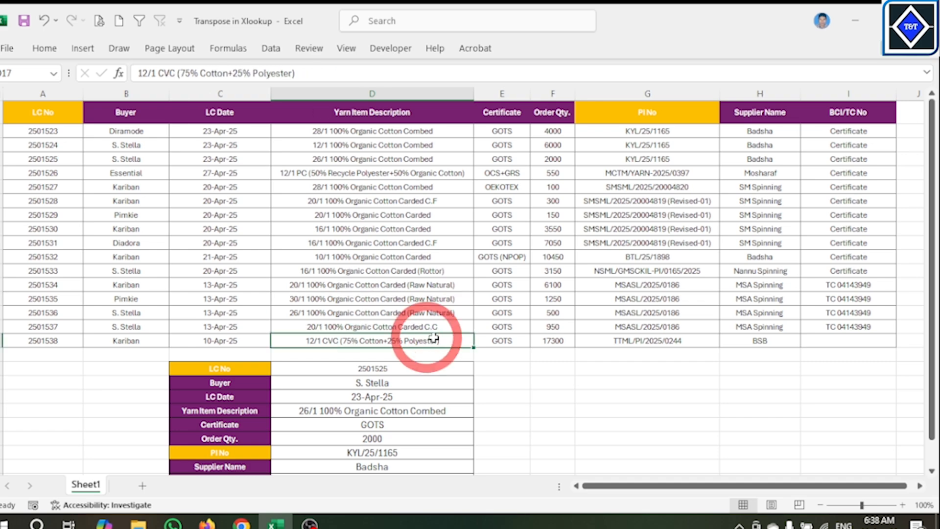